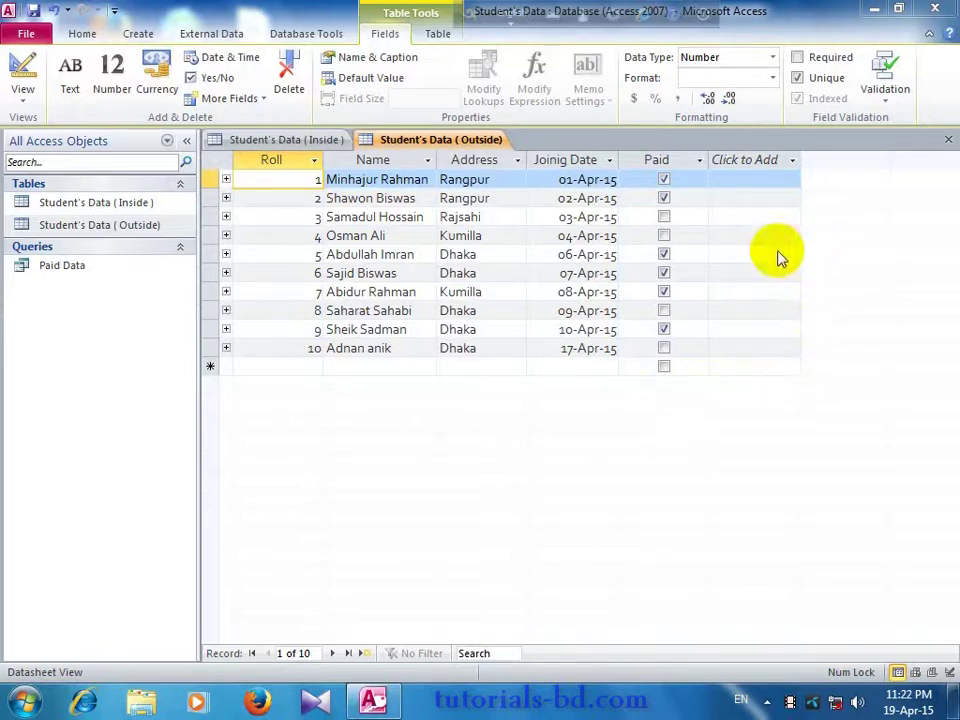
Add a Text field named State after Paid in the Student's Data (Outside) table
left_click(792, 165)
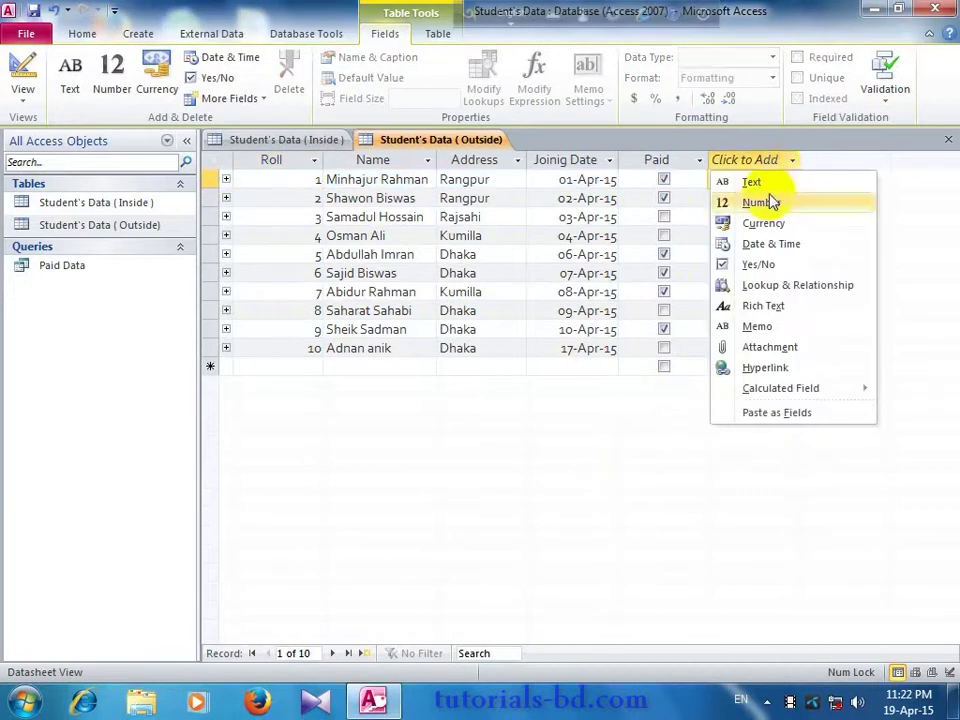
left_click(753, 184)
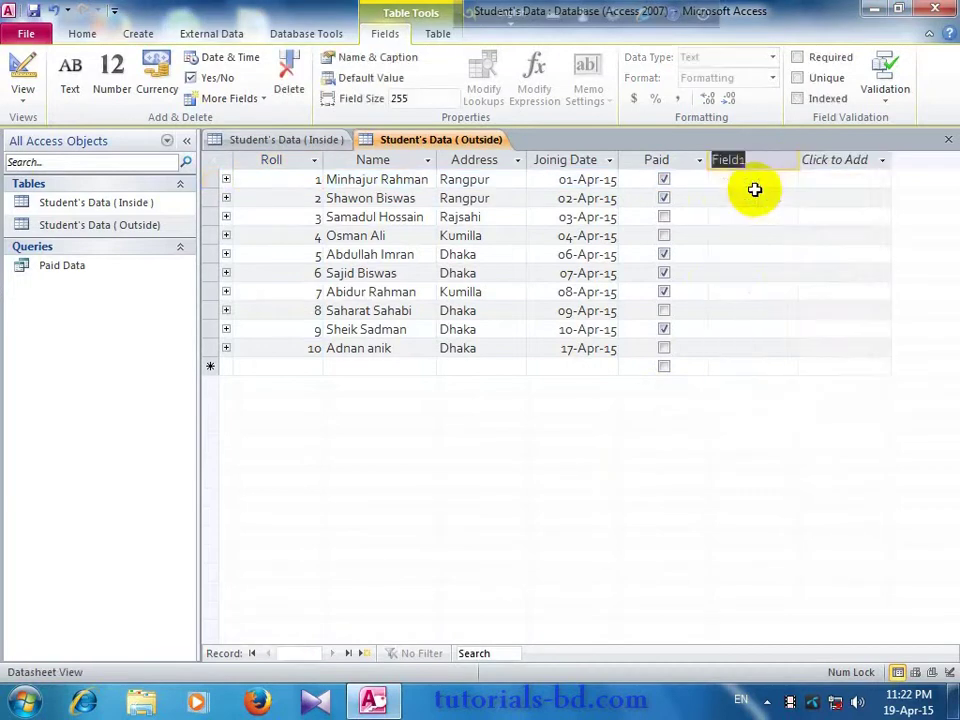
type("State")
left_click(757, 197)
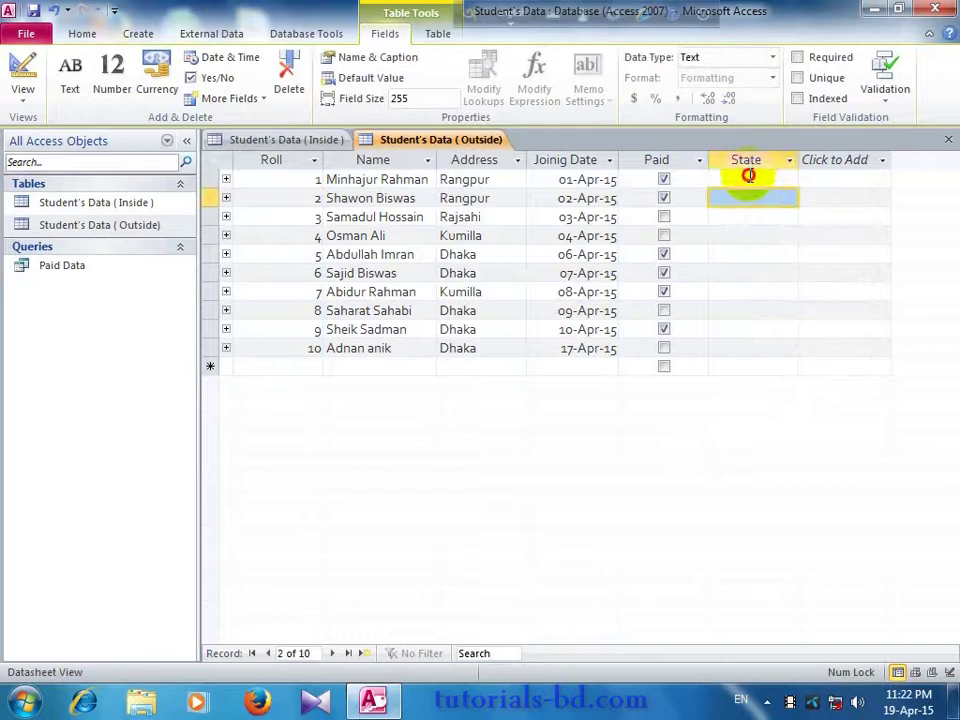
left_click(750, 177)
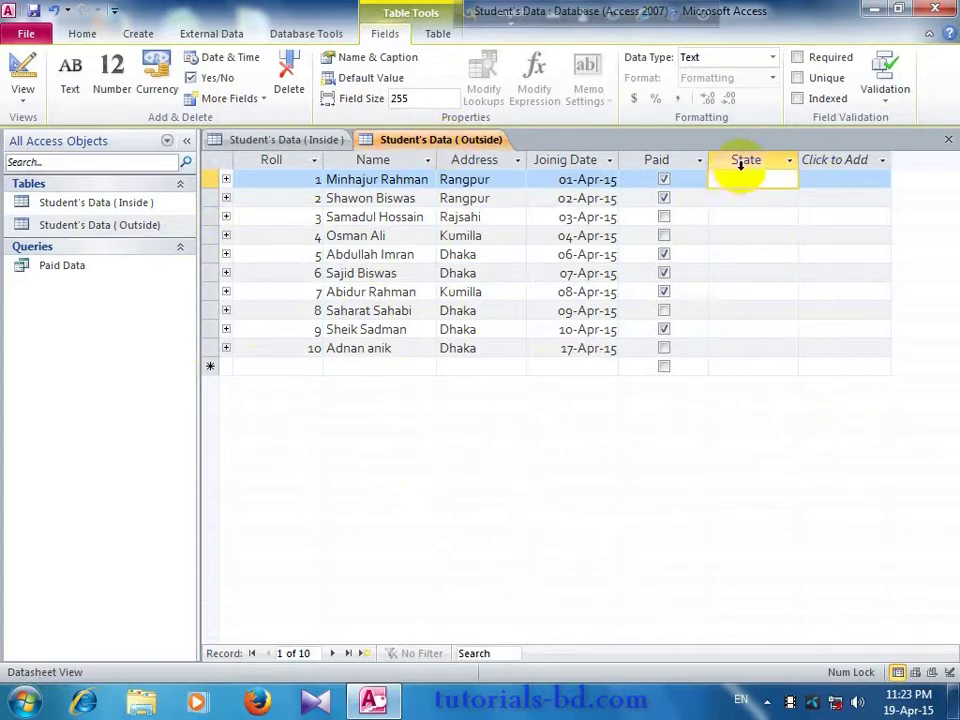
Change the State field size from 255 to 2 and accept the data-loss warning
left_click(742, 165)
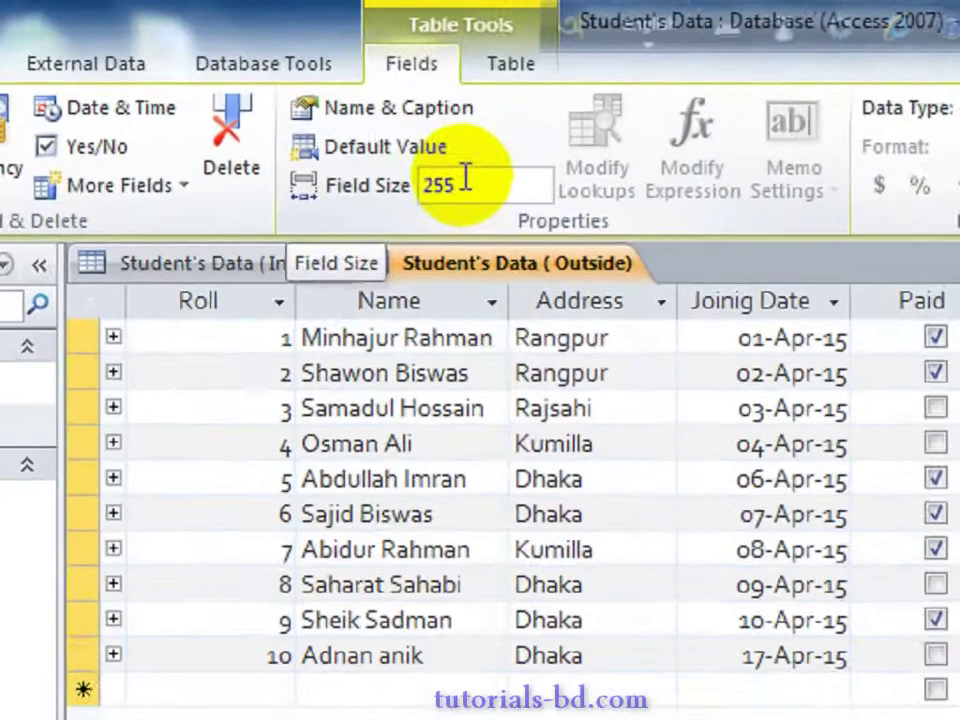
left_click(413, 97)
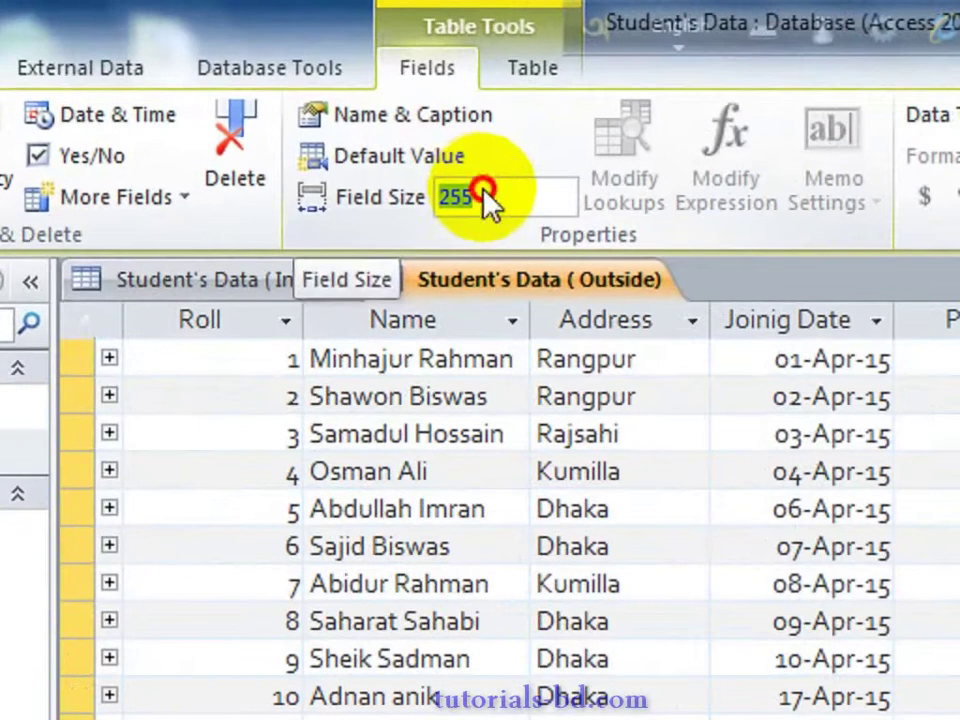
type("2")
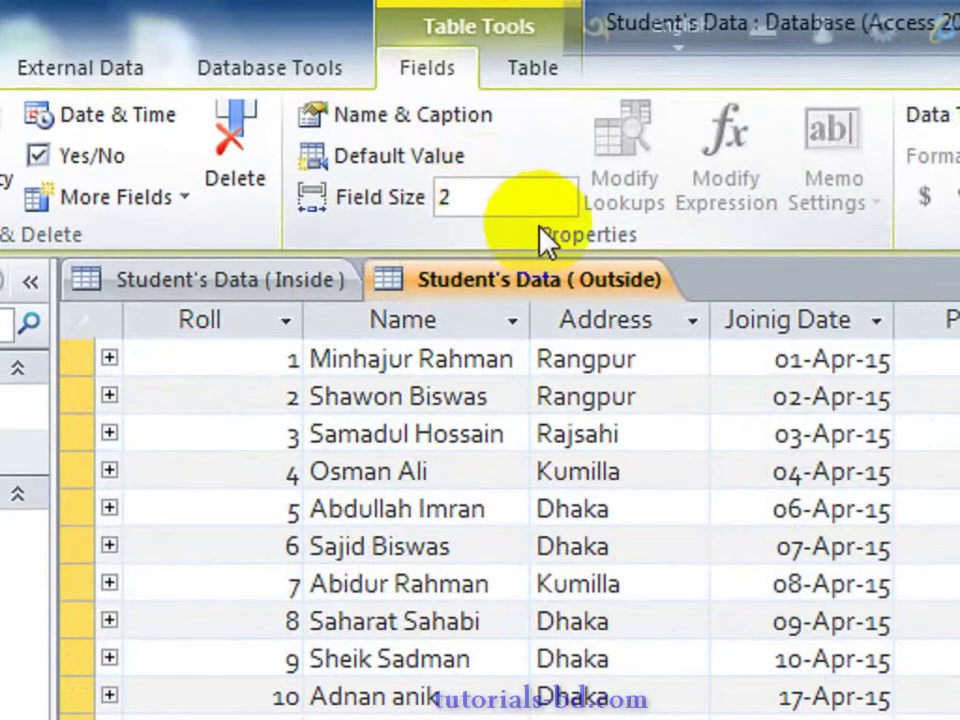
key("Return")
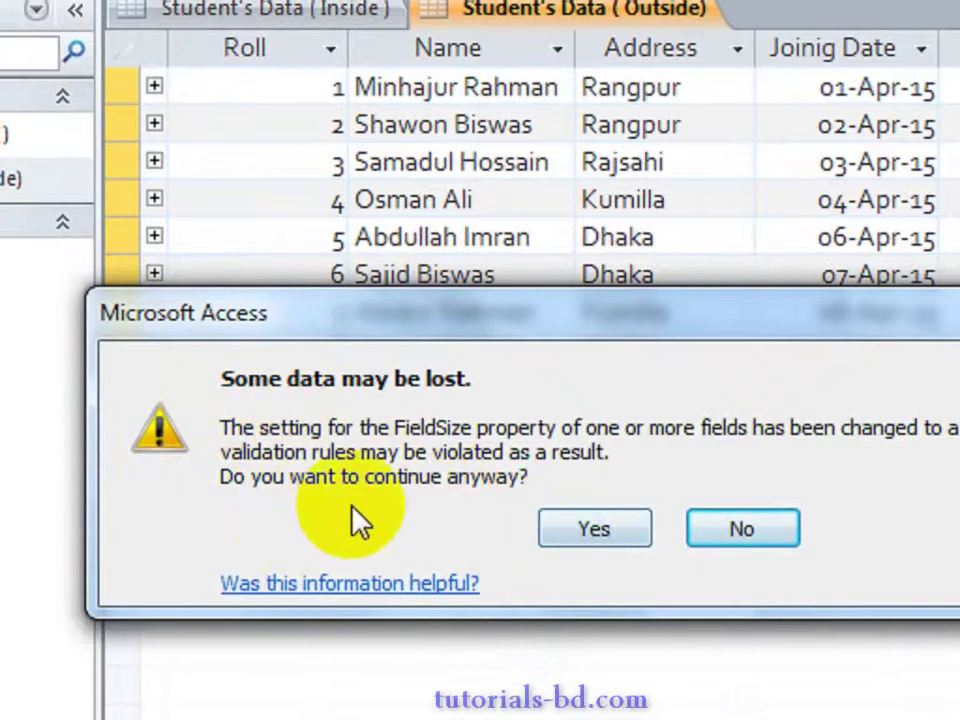
left_click(566, 537)
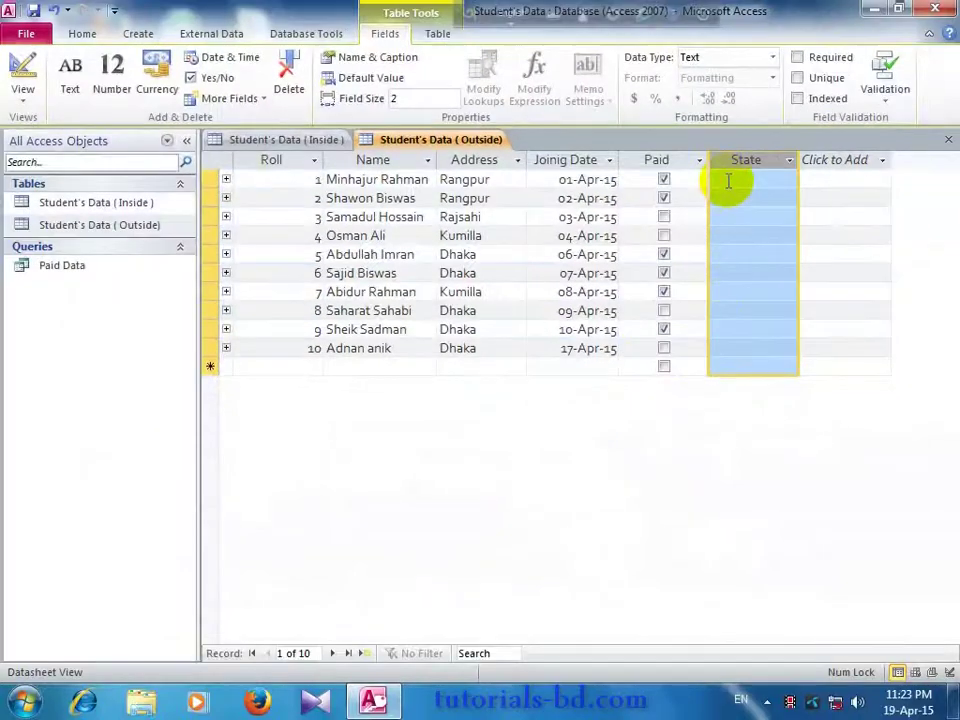
left_click(728, 181)
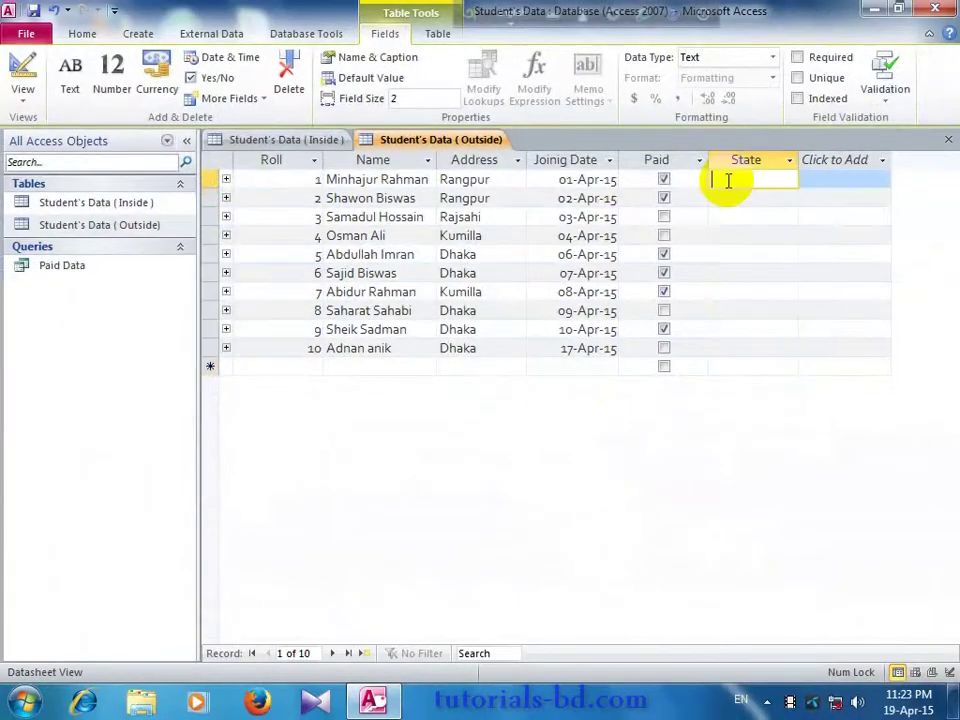
type("aa")
left_click(731, 203)
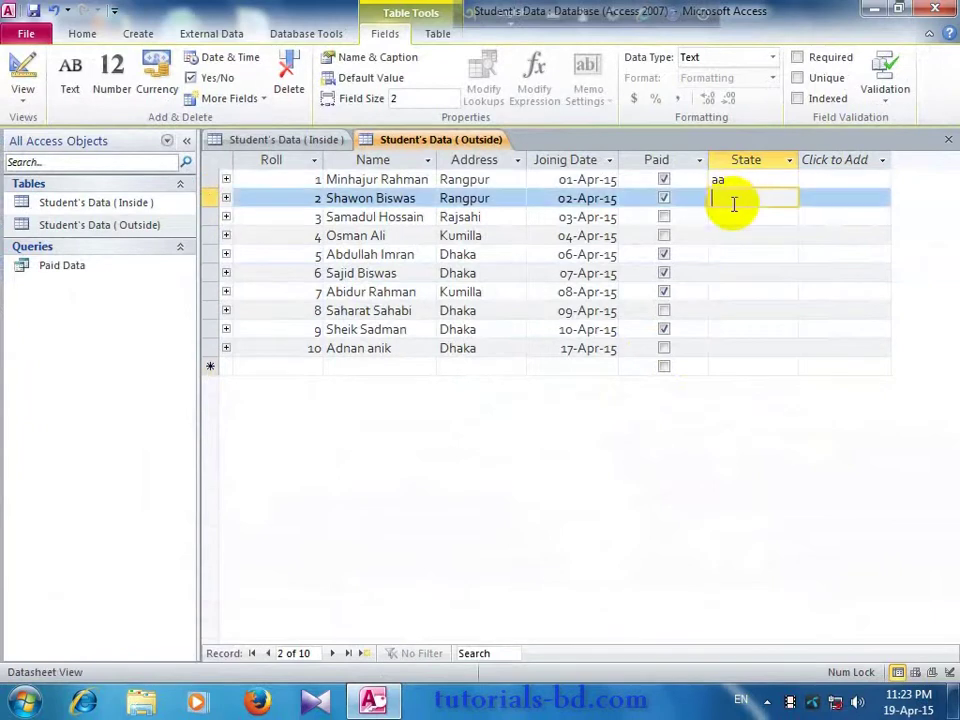
type("aa")
key("BackSpace")
left_click(729, 180)
key("BackSpace")
key("BackSpace")
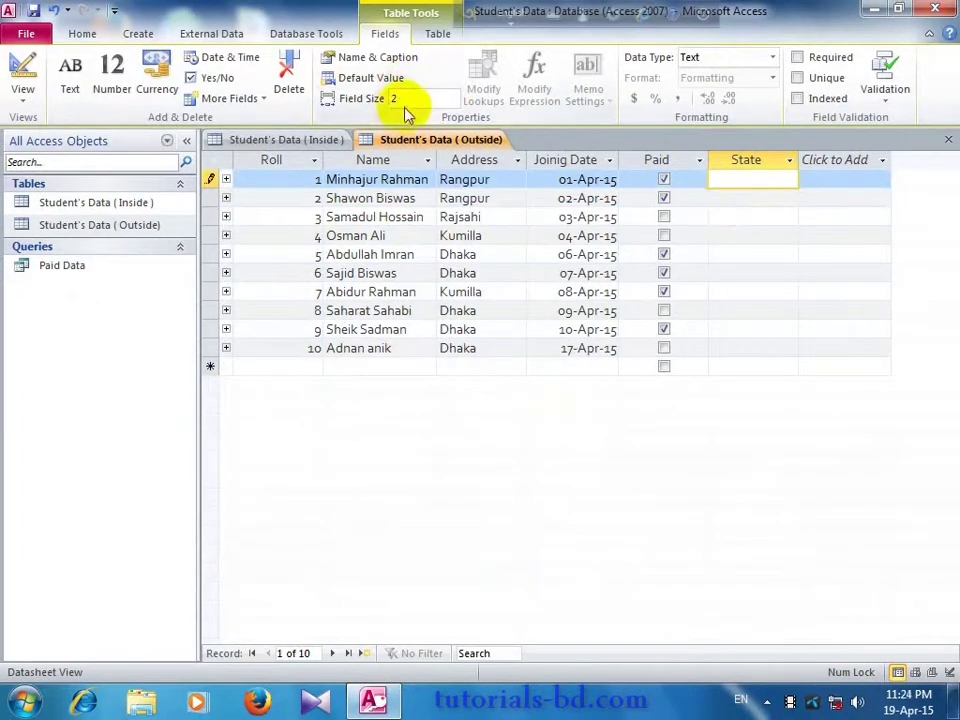
left_click(714, 180)
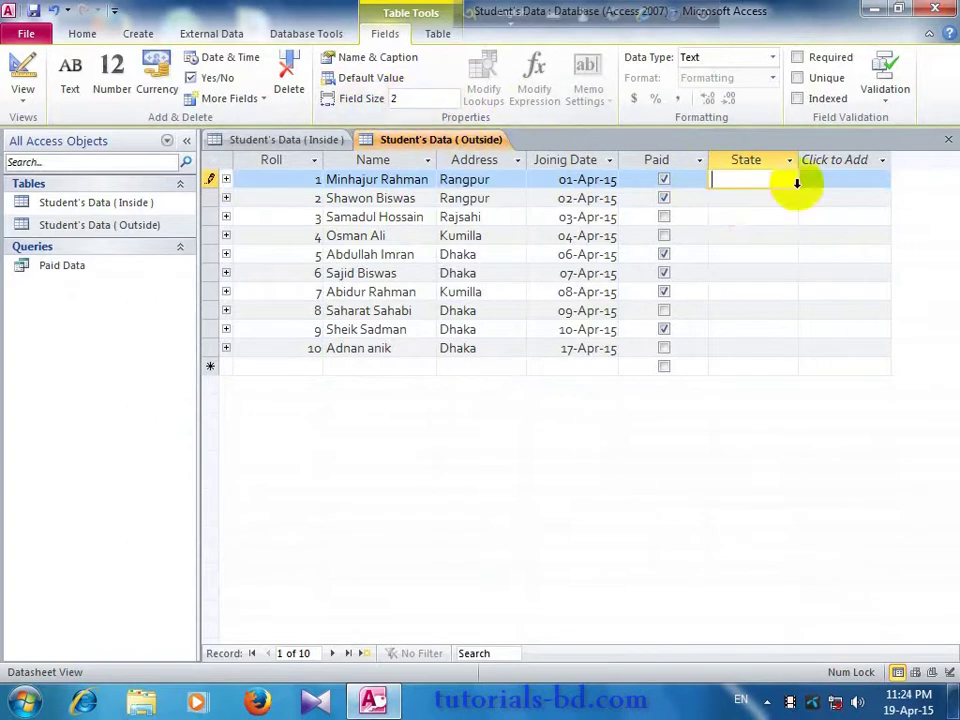
double_click(744, 160)
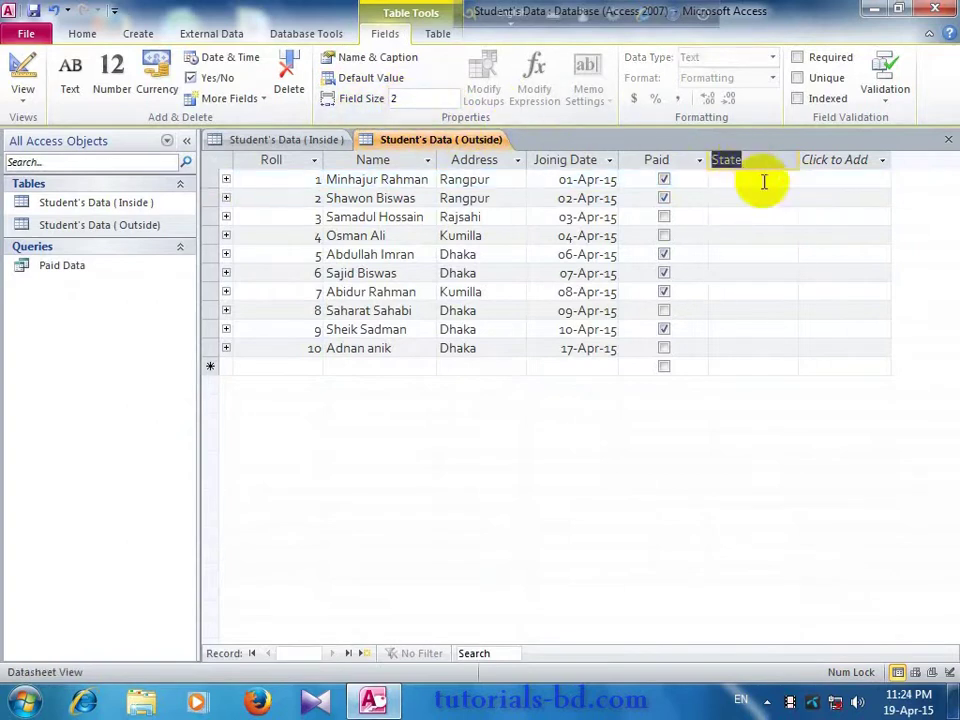
left_click(760, 180)
left_click(756, 162)
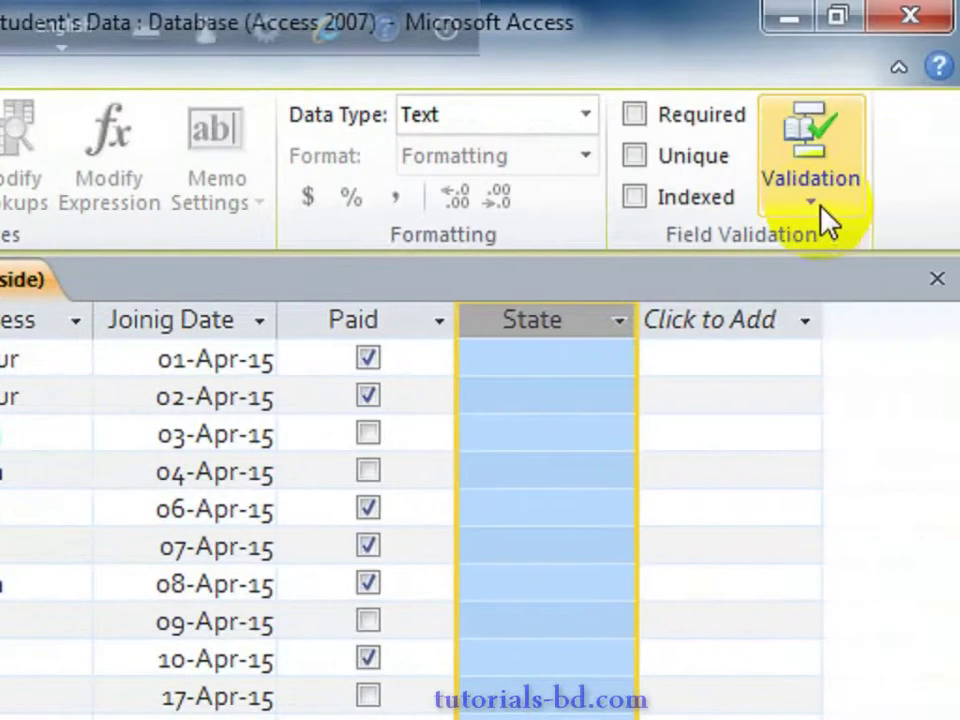
Enter the validation rule "BD" or "US" or "UK" for State in the Expression Builder
left_click(826, 222)
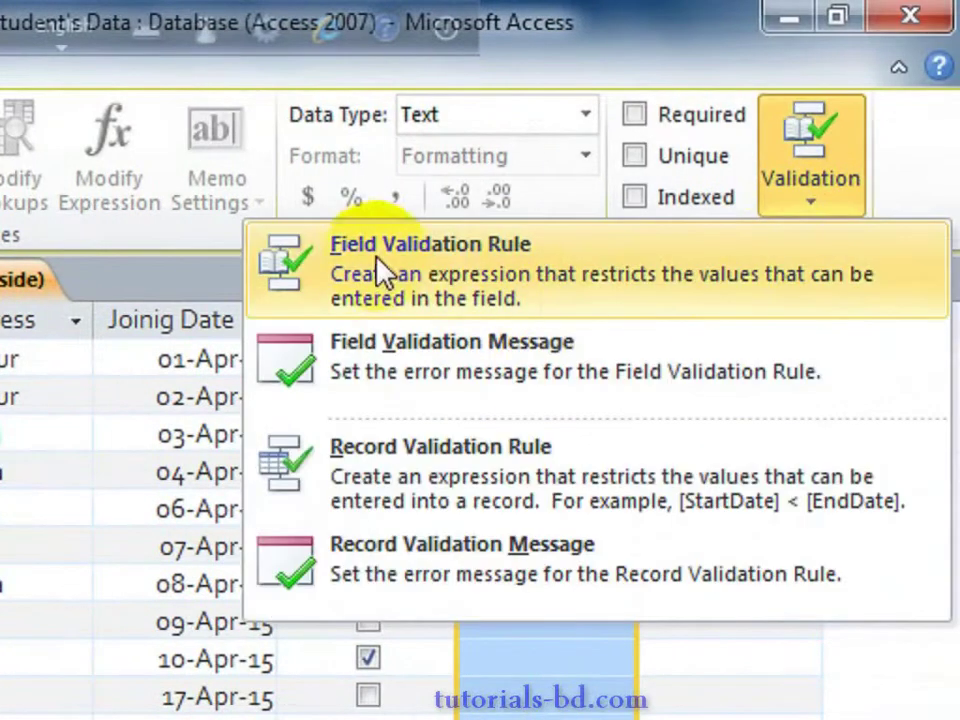
left_click(432, 268)
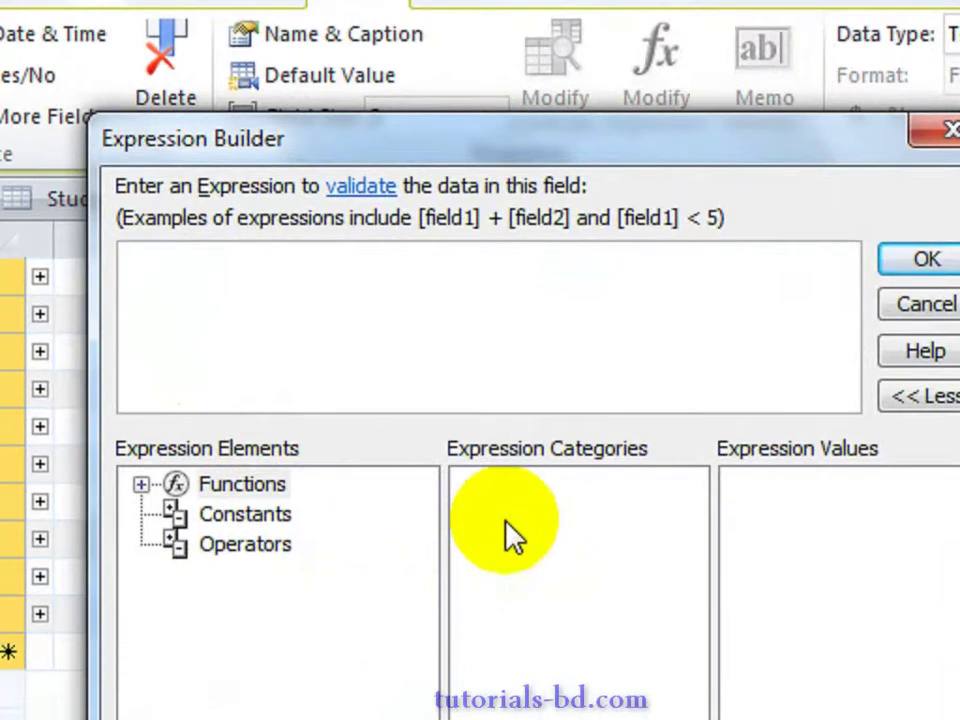
type("\"")
type("BD\" ")
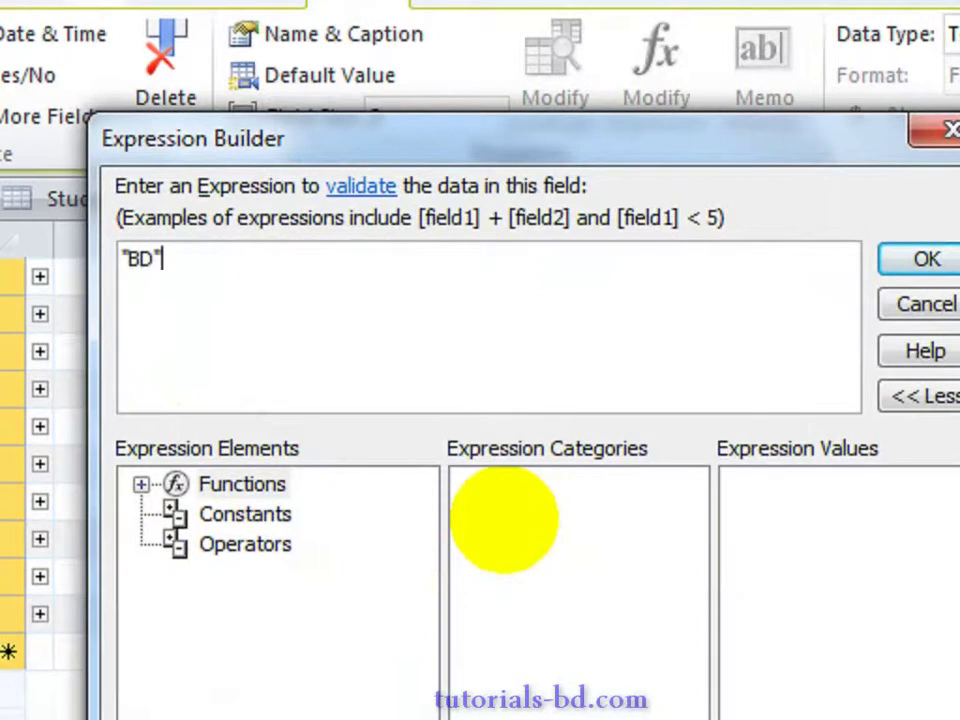
type("or ")
type("\"U")
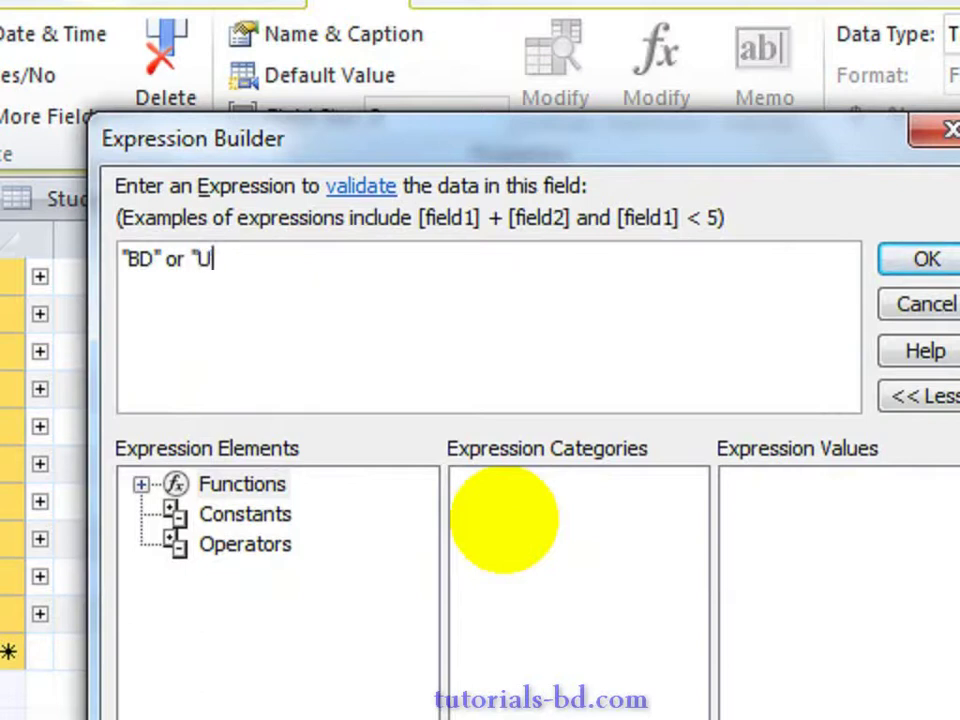
type("S\"")
type(" or \"")
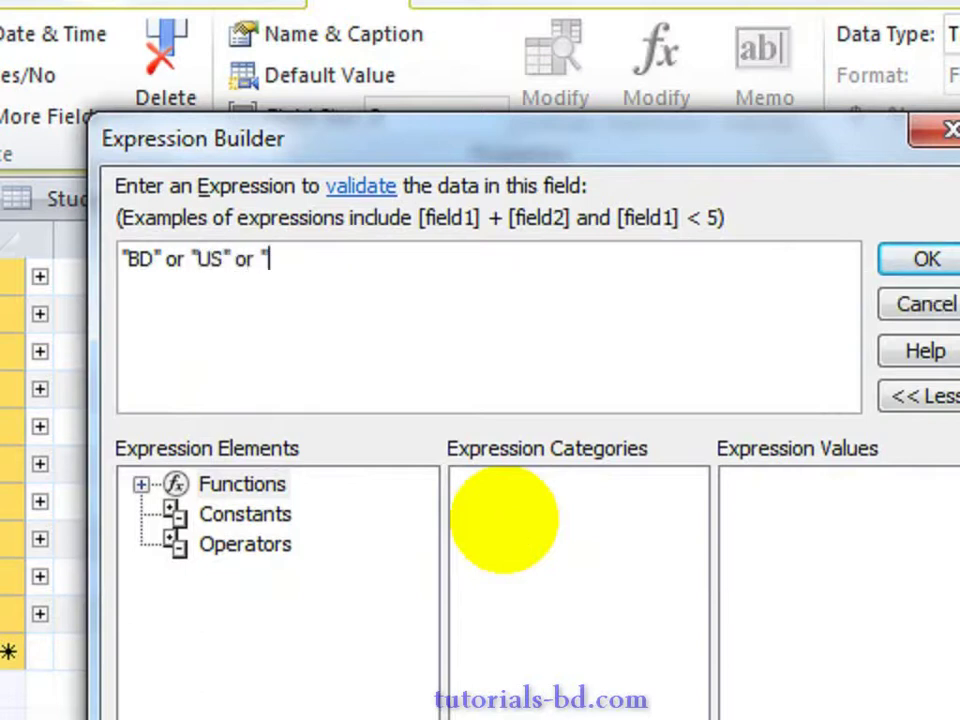
type("UK\"")
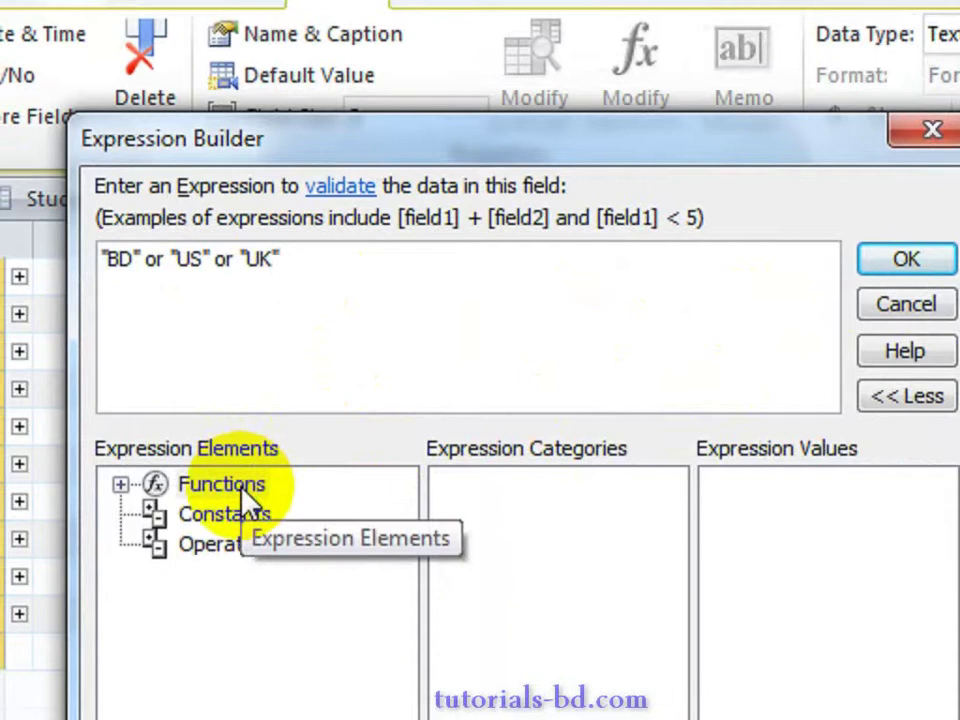
Browse the Expression Builder's functions, constants and operators, then accept the rule
double_click(245, 489)
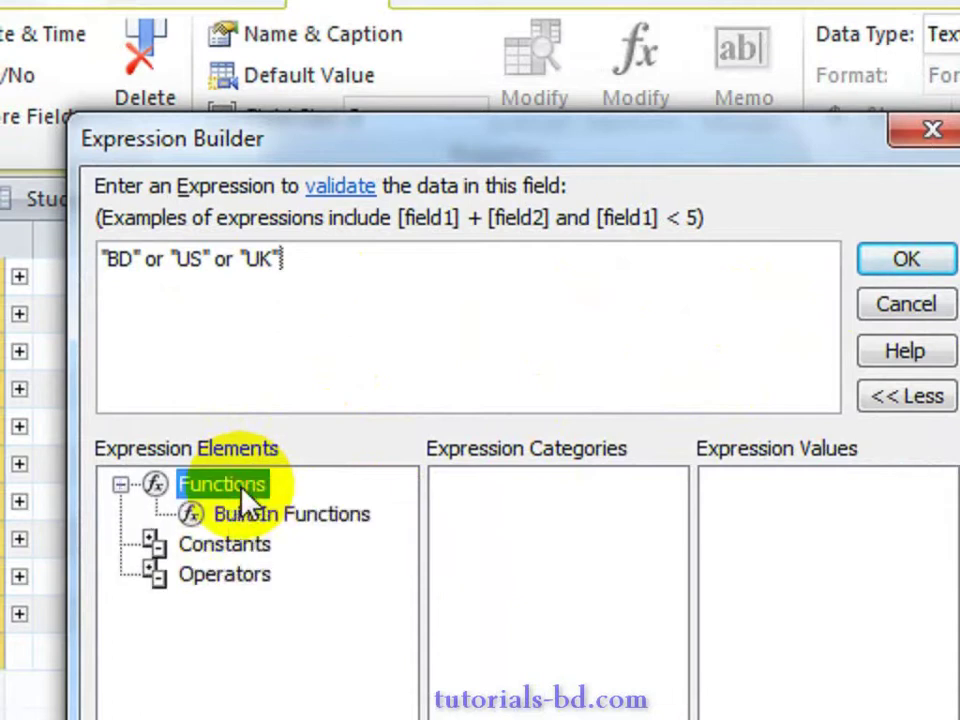
left_click(248, 516)
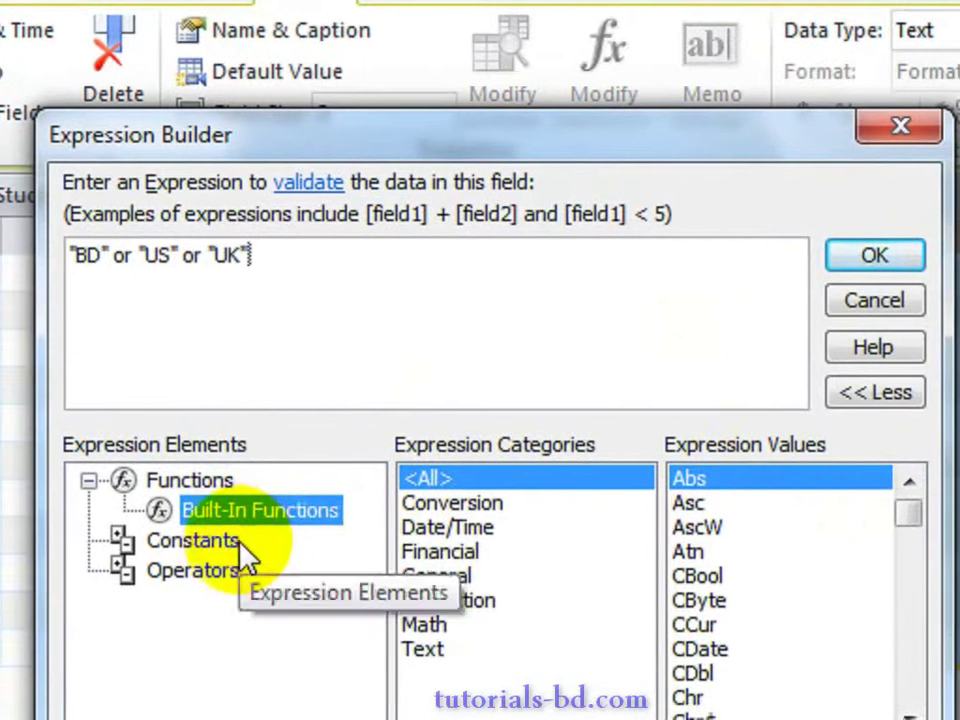
left_click(222, 546)
left_click(229, 532)
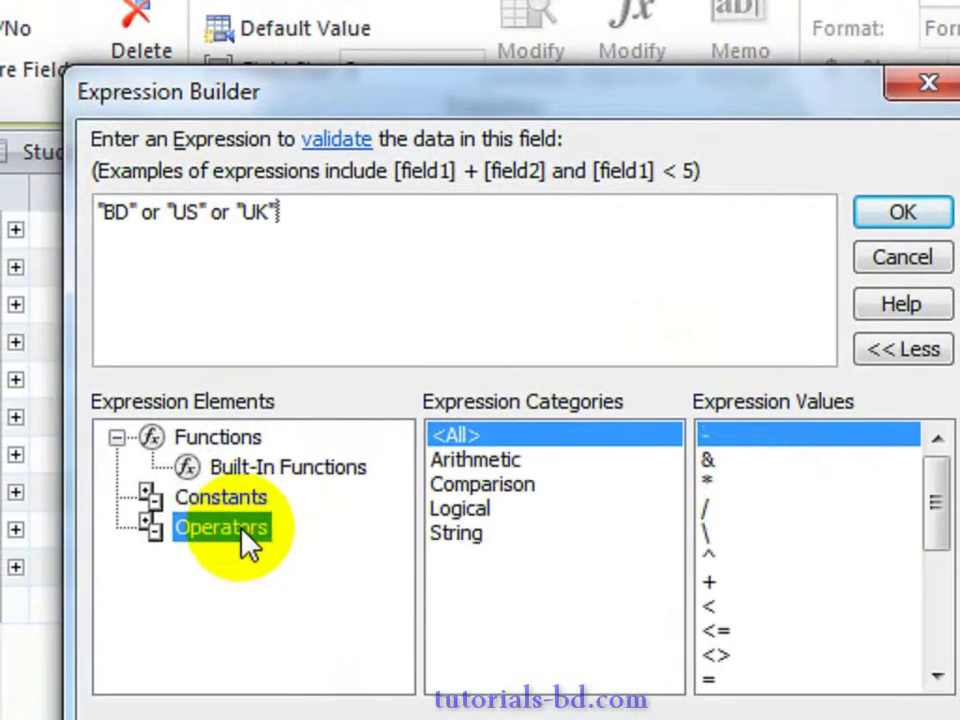
left_click(319, 208)
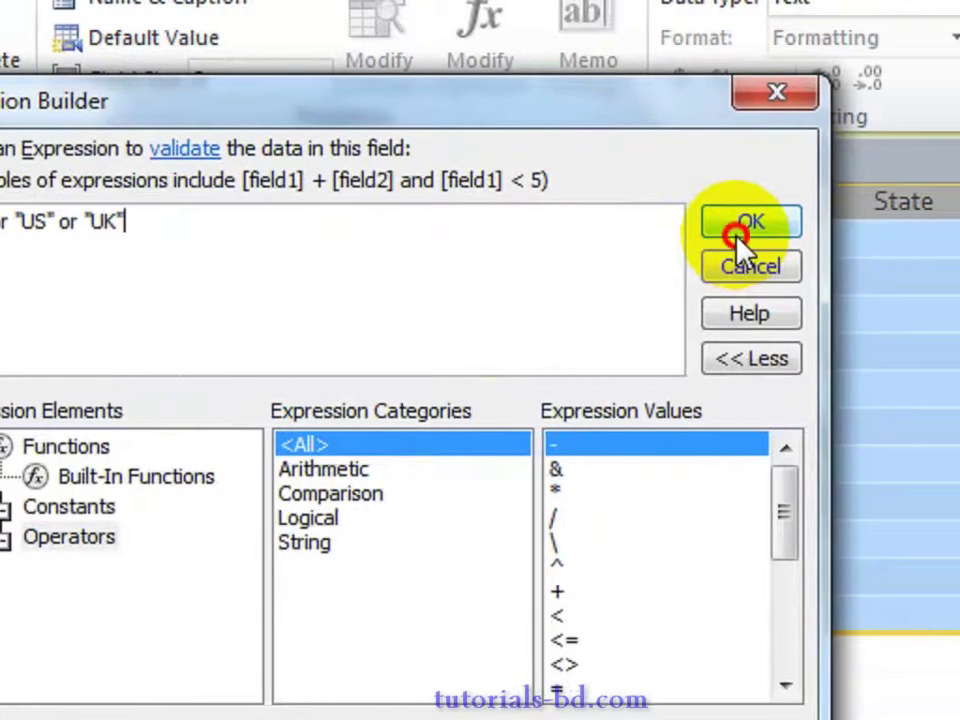
left_click(790, 228)
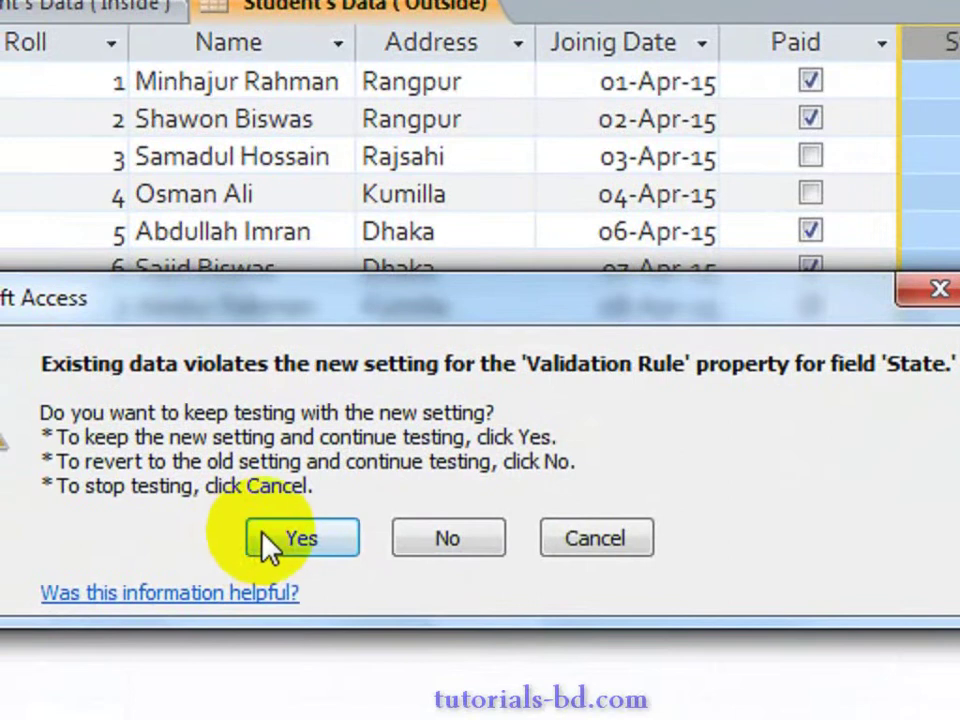
Keep the rule, enter BD in row 1, and clear a rejected invalid 'd' entry
left_click(230, 573)
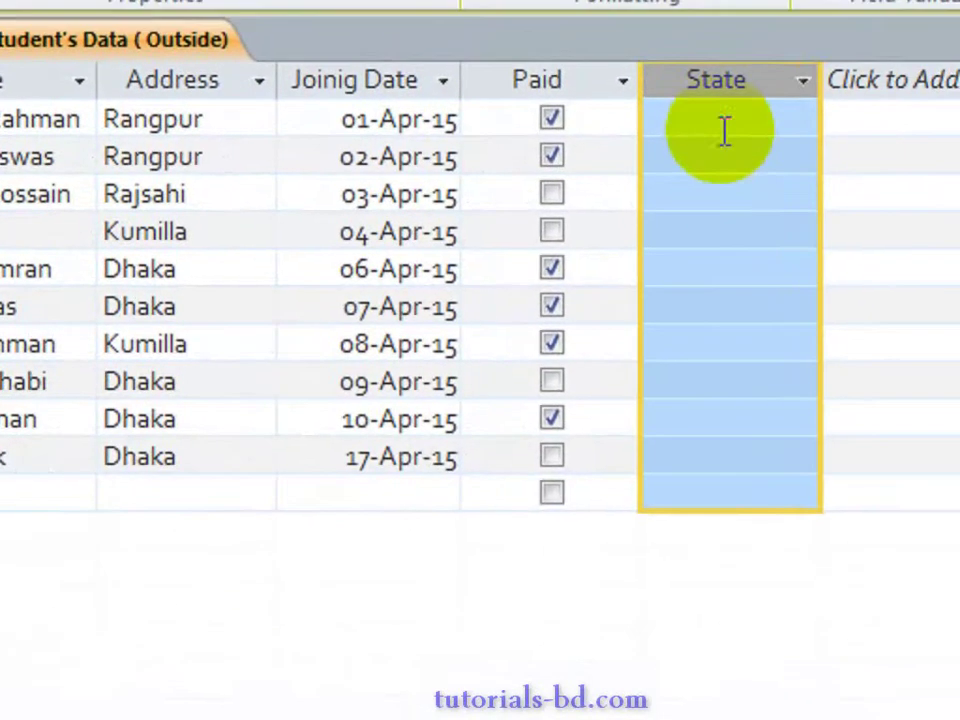
left_click(722, 170)
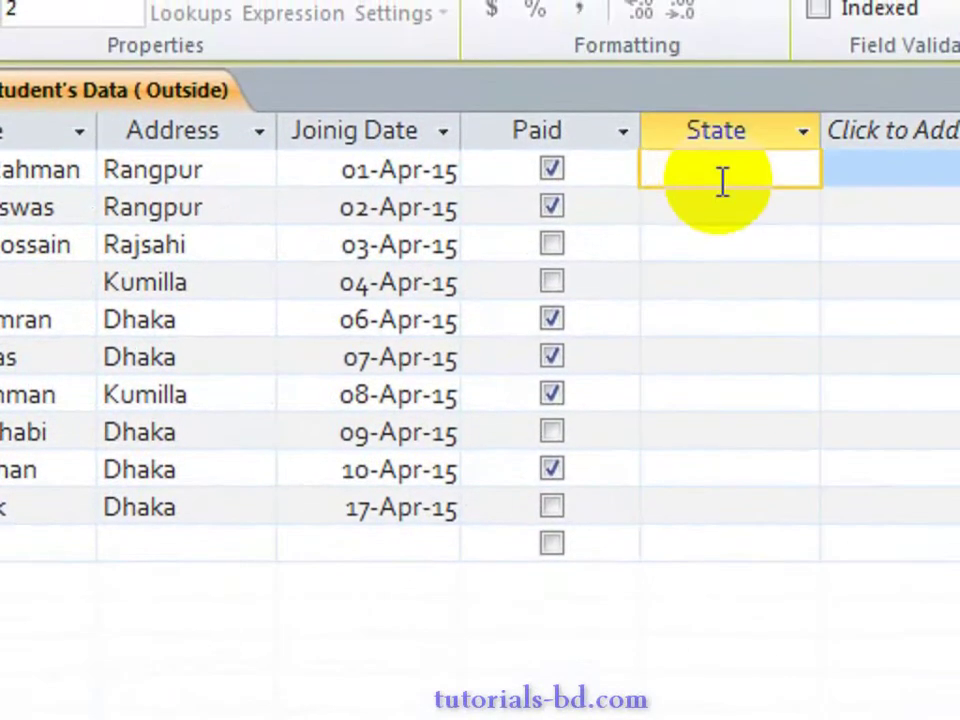
type("BD")
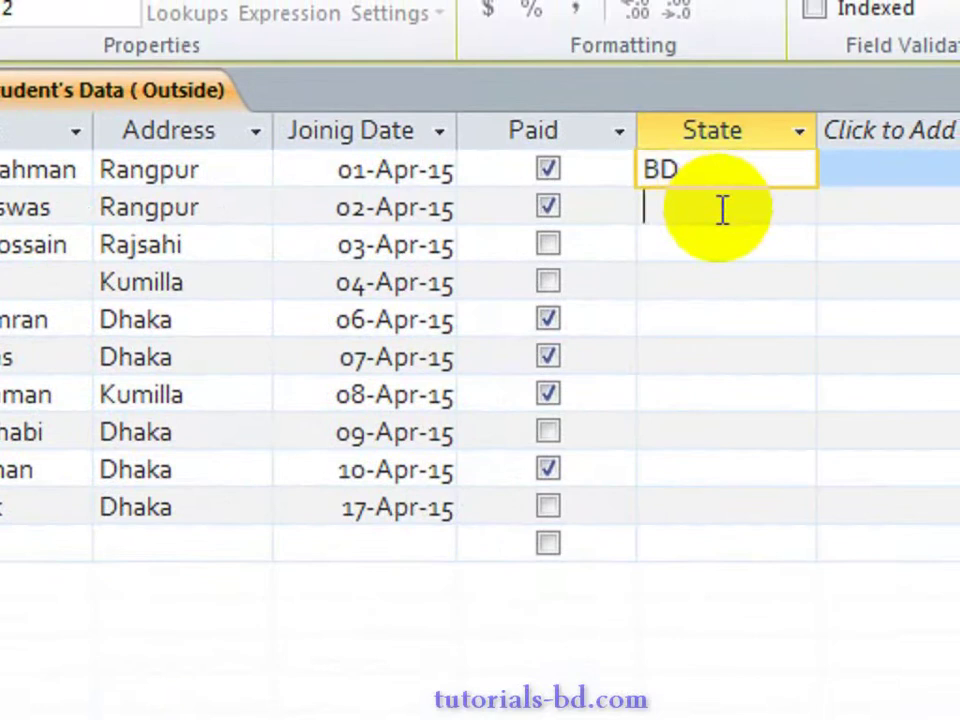
type("d")
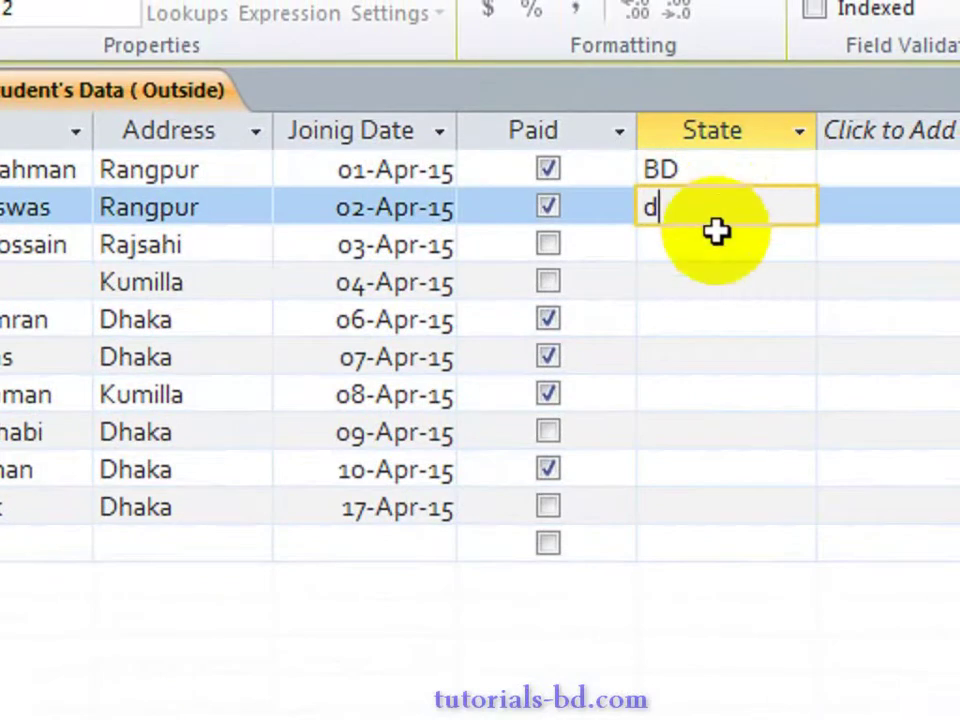
left_click(716, 257)
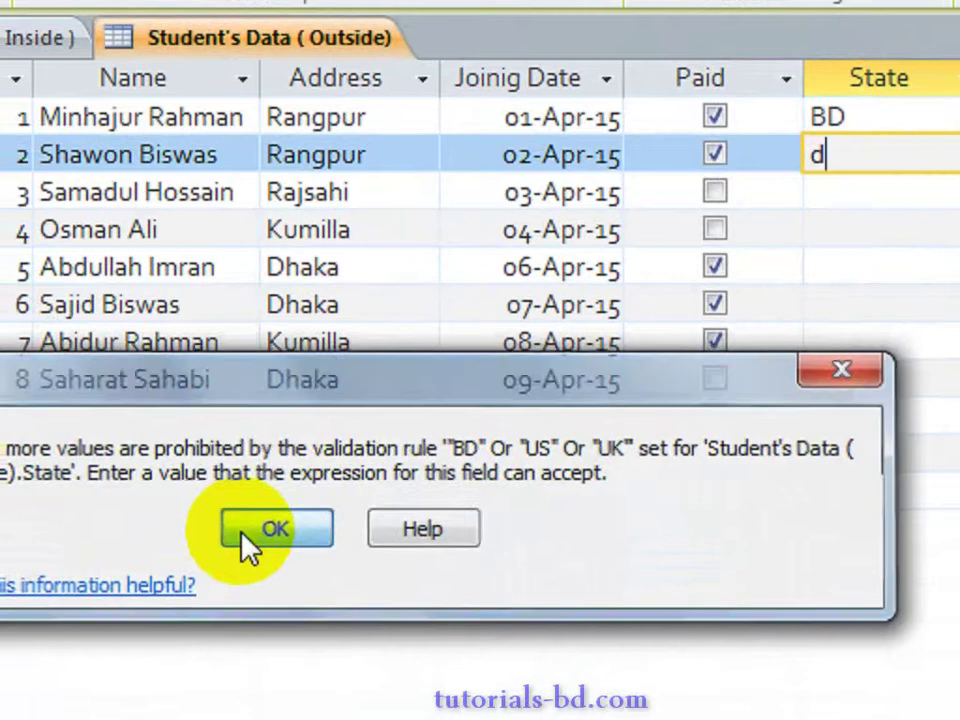
left_click(262, 530)
key("BackSpace")
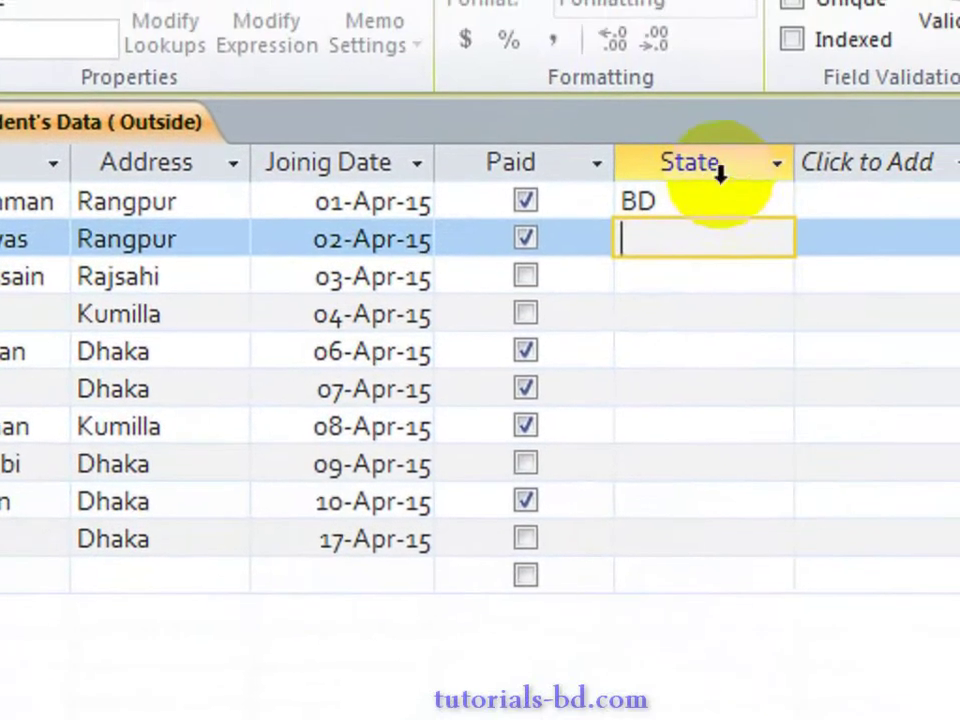
left_click(792, 102)
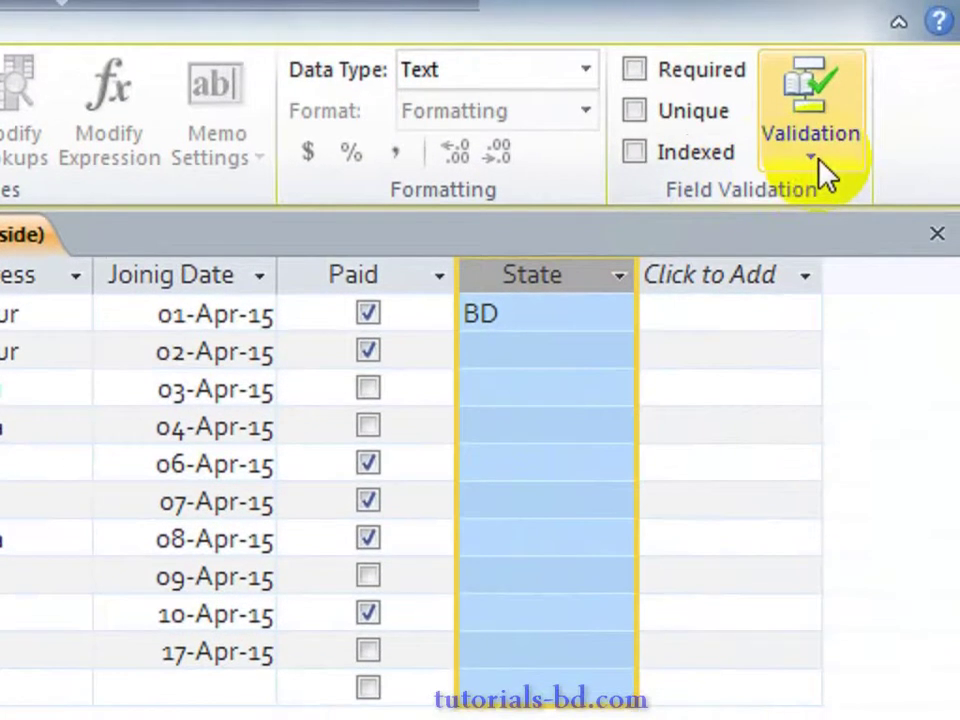
Set the State field validation message to "You can only type two letters"
left_click(815, 178)
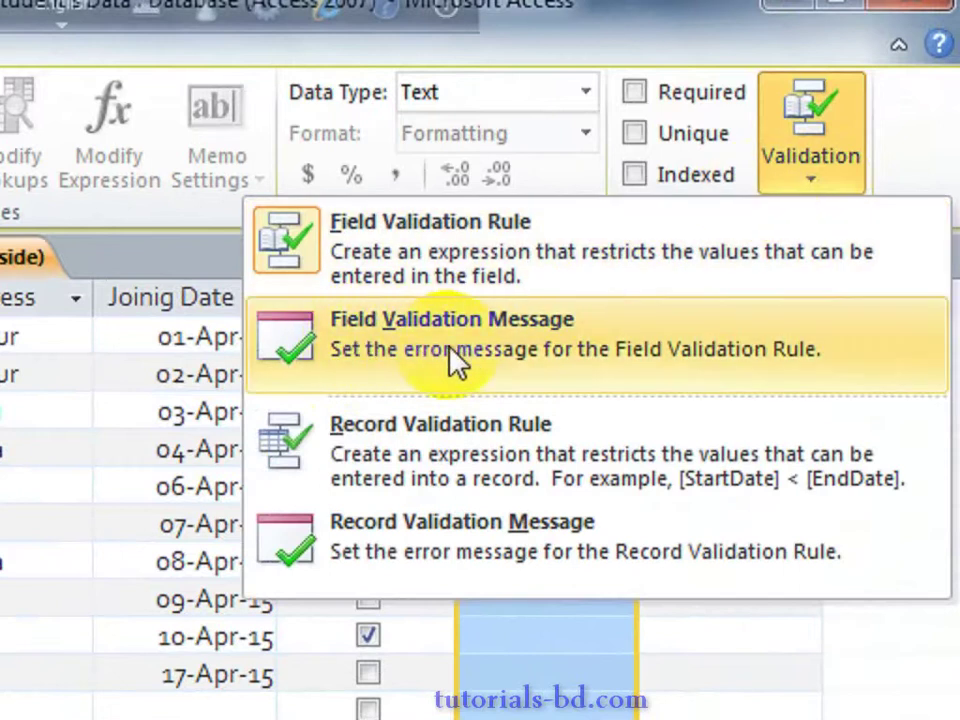
left_click(450, 361)
type("You can only type two letters")
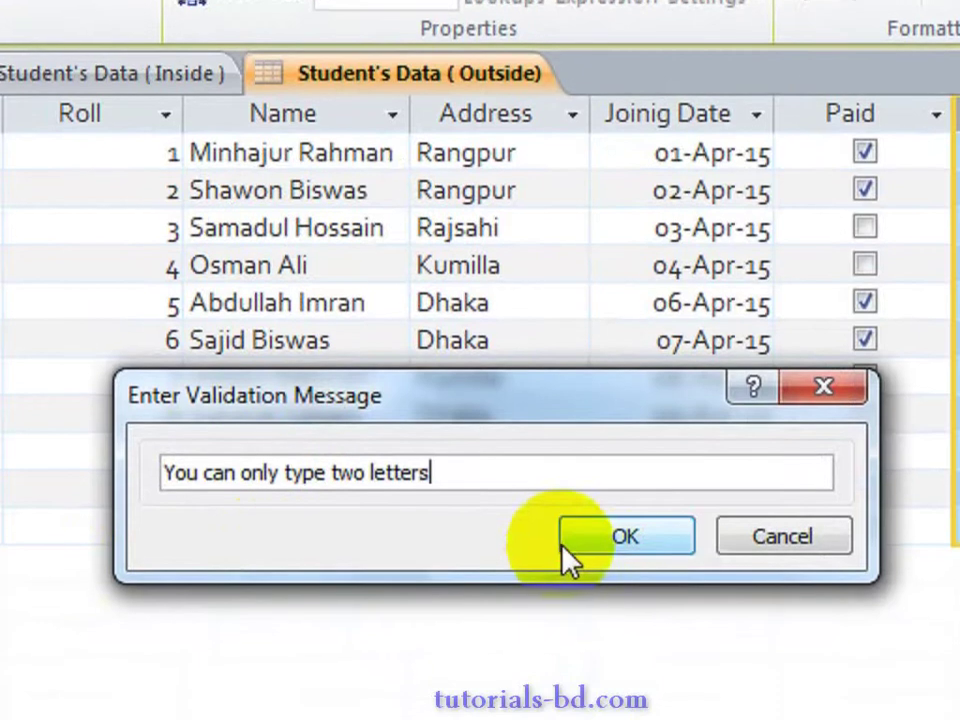
left_click(570, 580)
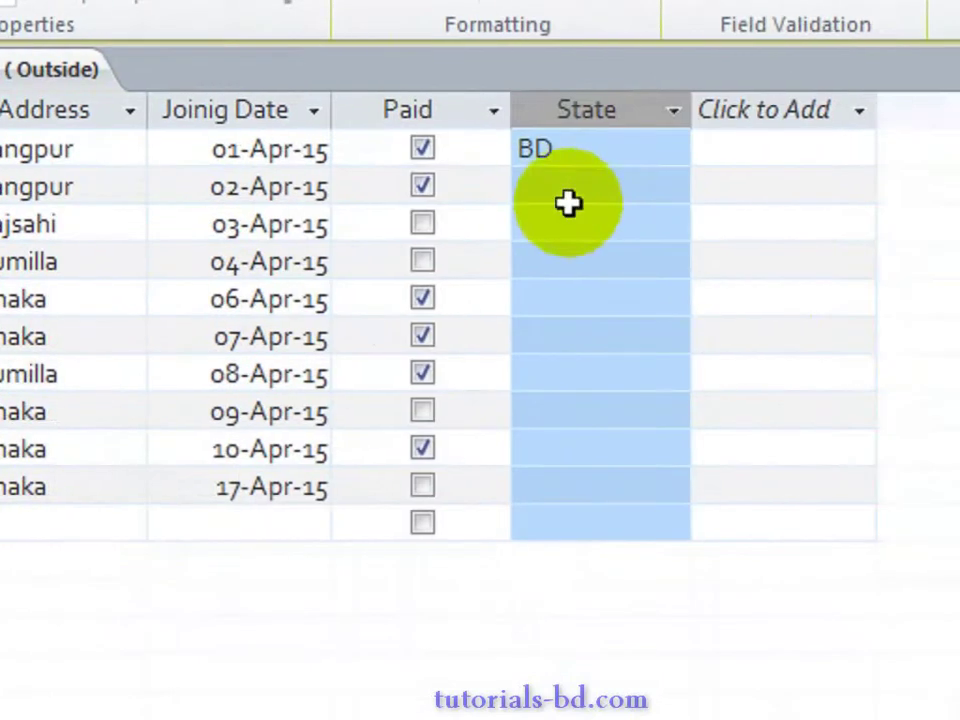
Test 'aa' in row 2's State cell, dismiss the custom message, and clear the entry
left_click(563, 197)
type("aa")
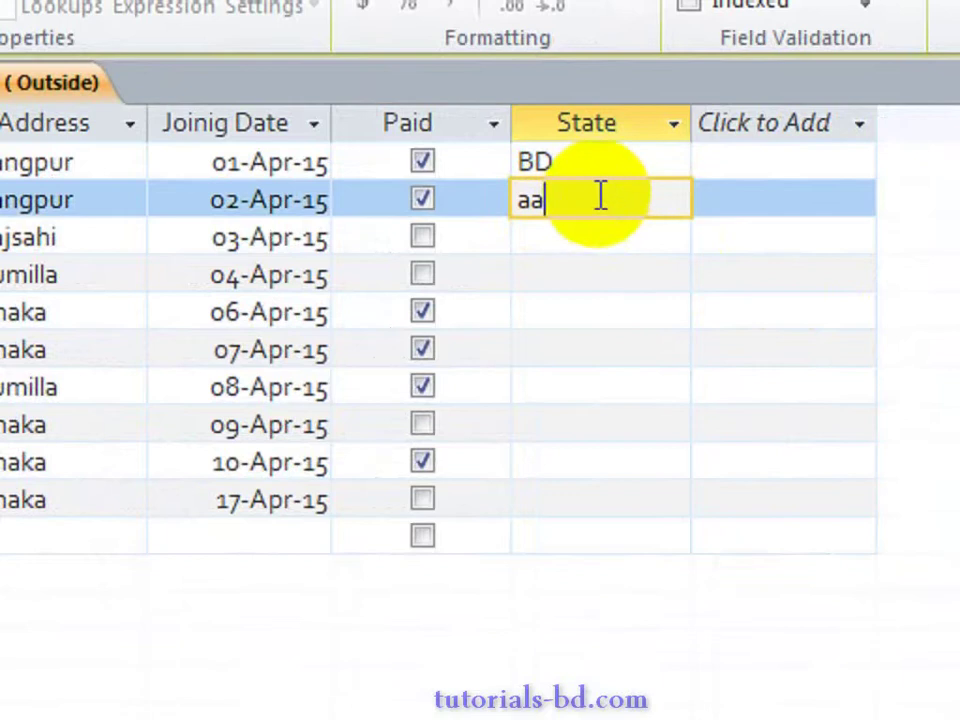
left_click(579, 249)
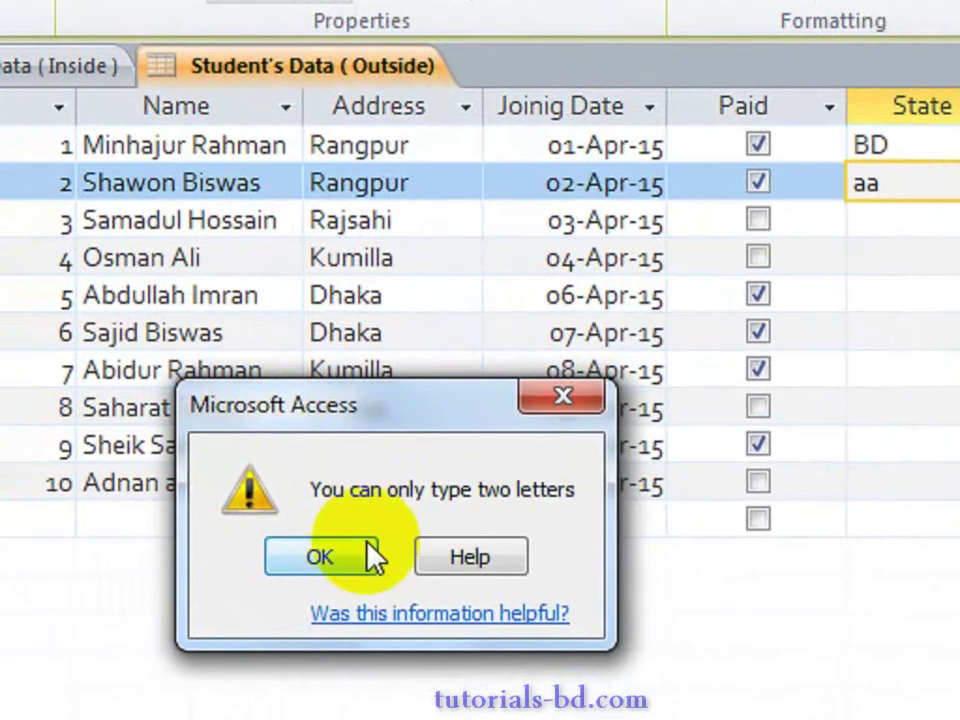
left_click(366, 557)
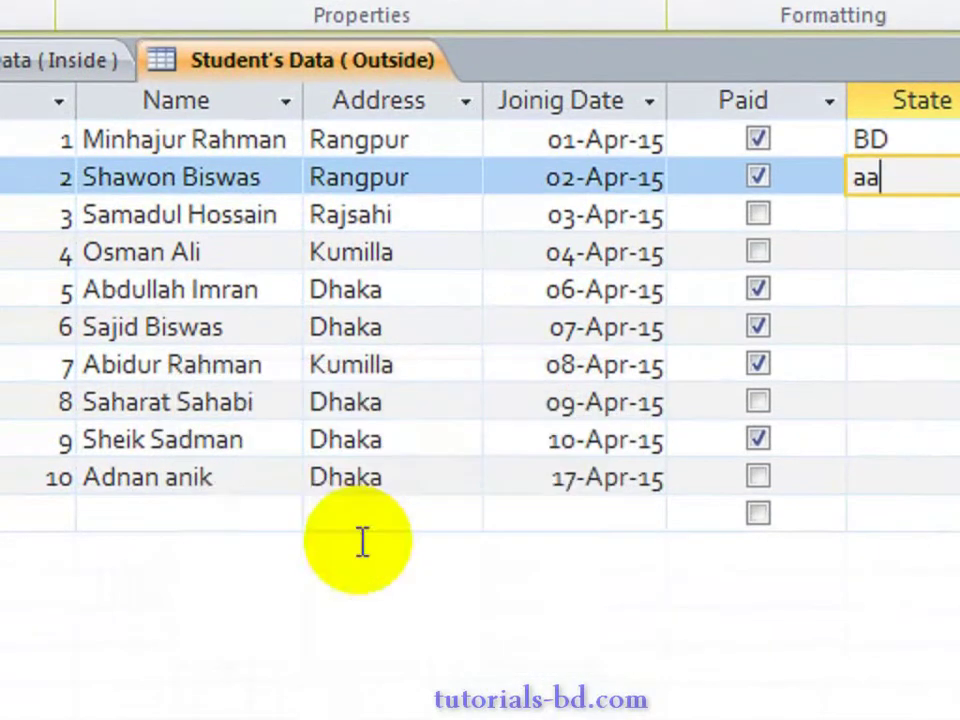
key("BackSpace")
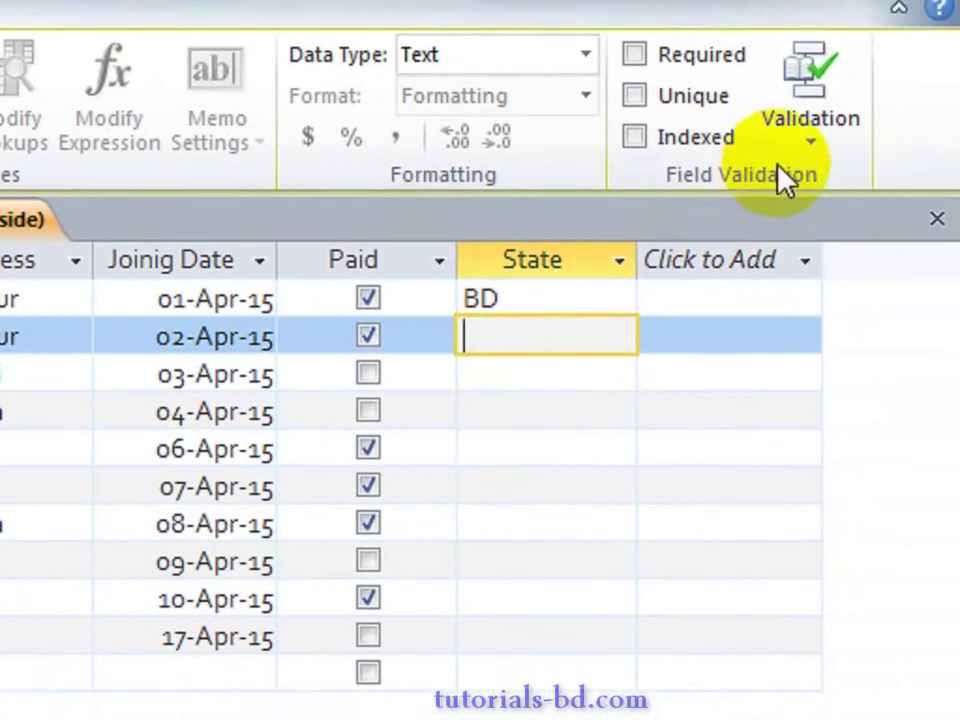
left_click(778, 162)
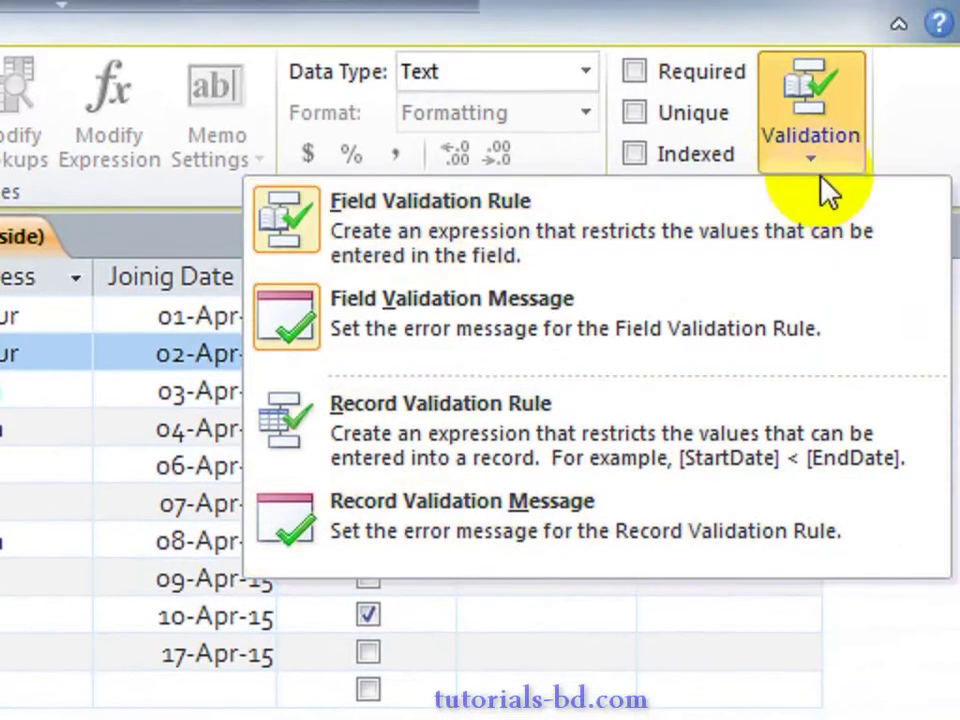
left_click(813, 158)
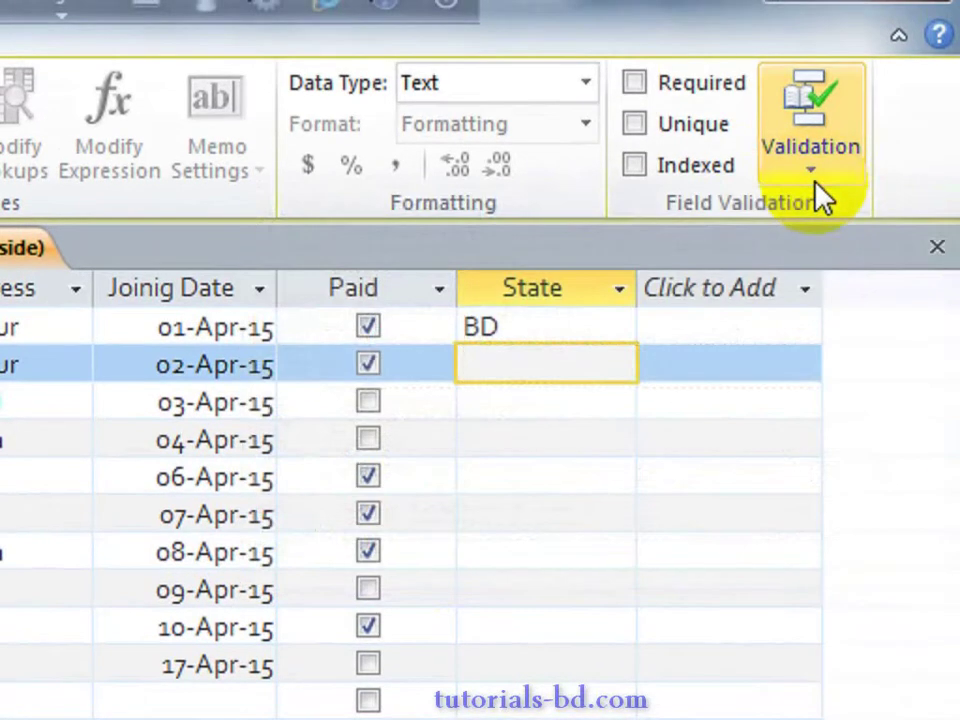